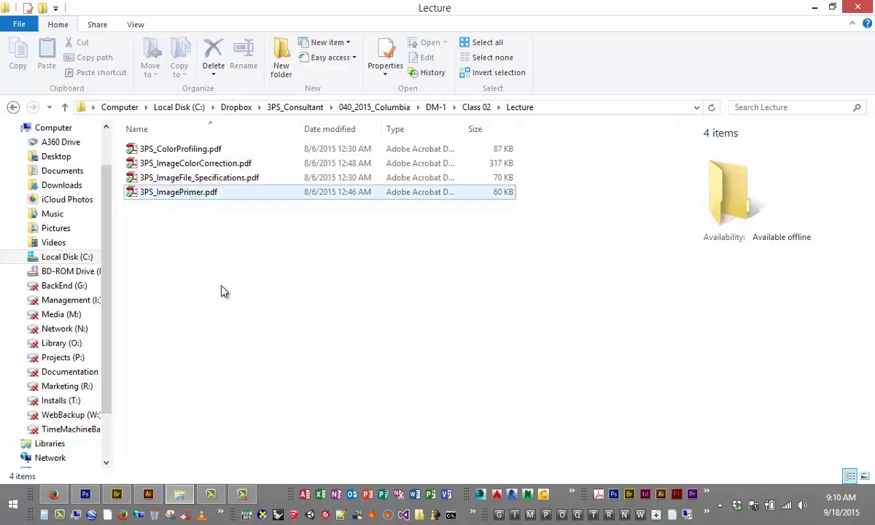
Step: Select 3PS_ImagePrimer.pdf in the Lecture folder so its details appear in the preview pane
left_click(216, 296)
left_click(195, 195)
left_click(194, 197)
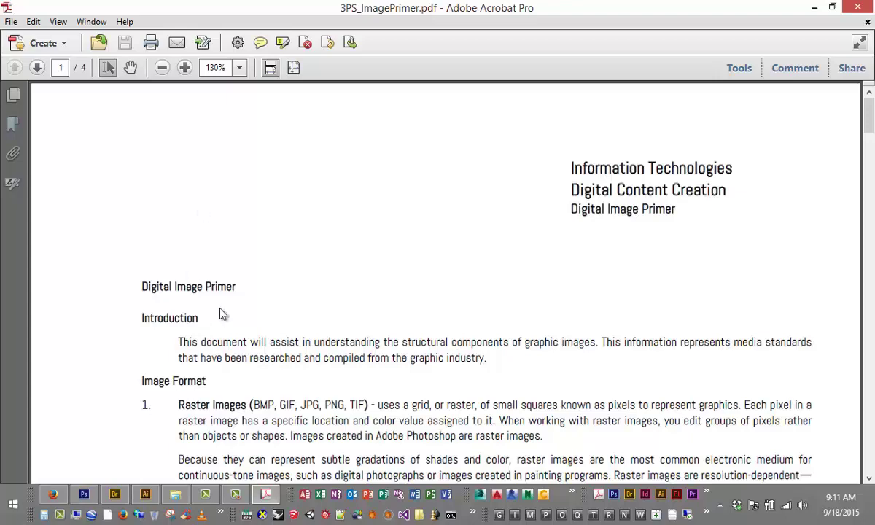
Step: Scroll through the Raster Images and Vector Graphics paragraphs toward the letter A figures
scroll(284, 343, "down", 2)
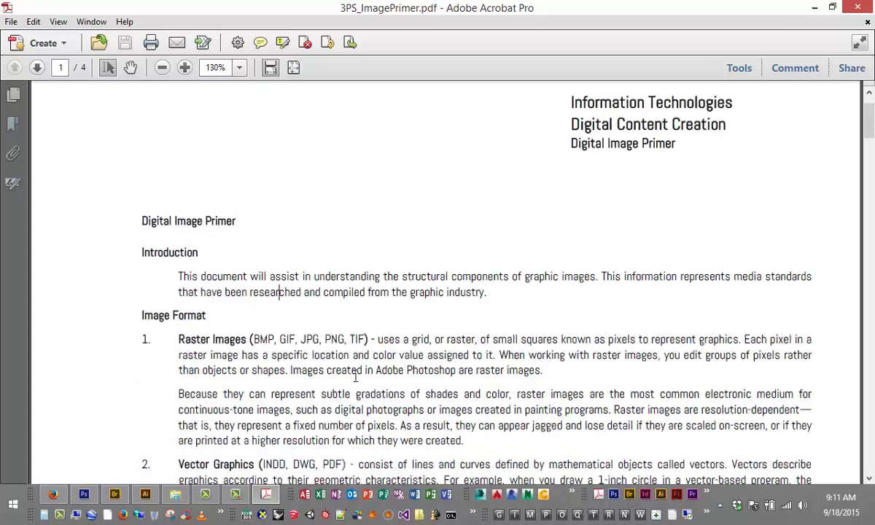
scroll(394, 368, "down", 4)
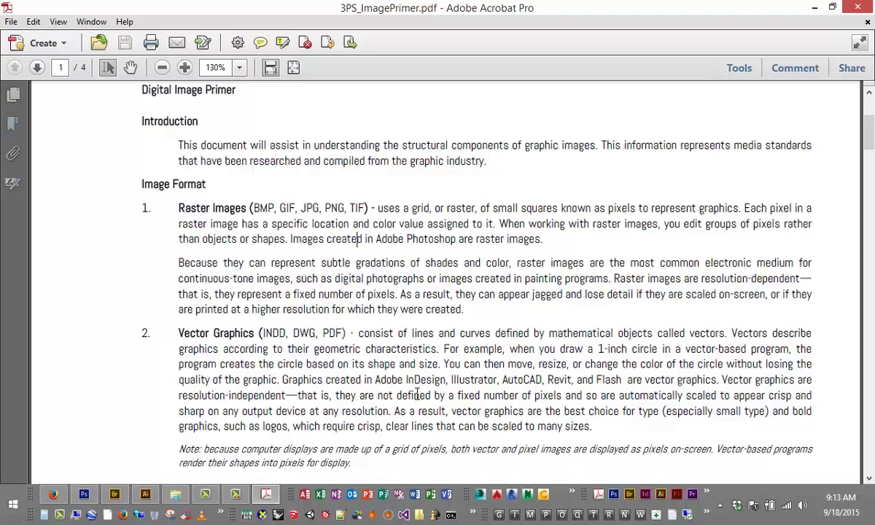
Step: Scroll down until the FIGURE 1 raster-versus-vector caption is fully visible
scroll(356, 276, "down", 5)
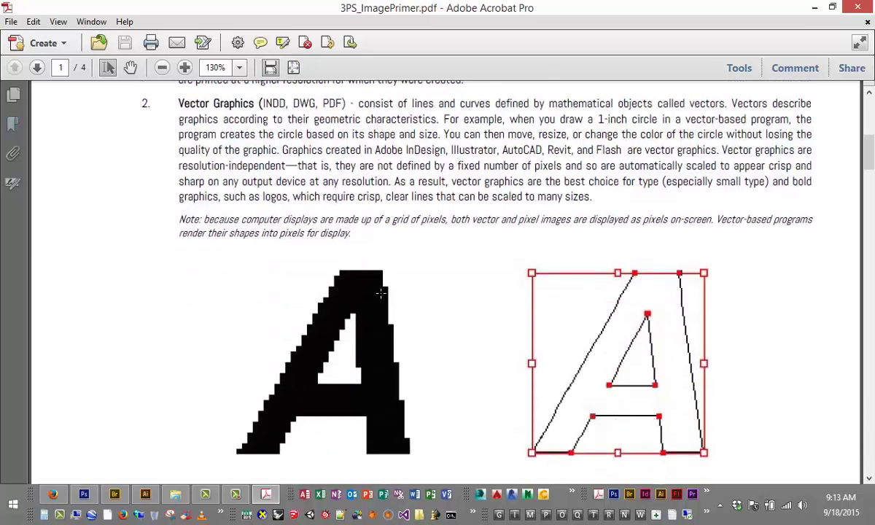
scroll(381, 292, "down", 2)
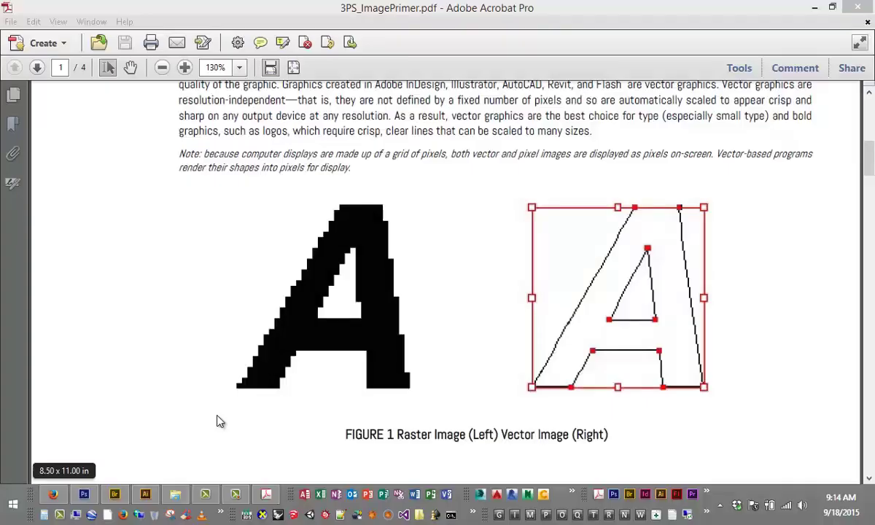
Step: Close the Picasso template and start a new 2646 × 1024 px document at 100 pixels/inch
left_click(84, 495)
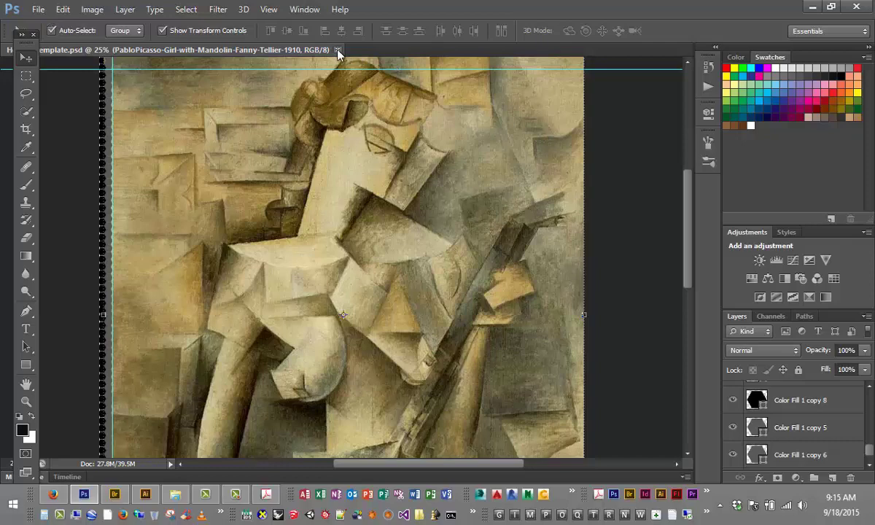
key("ctrl+w")
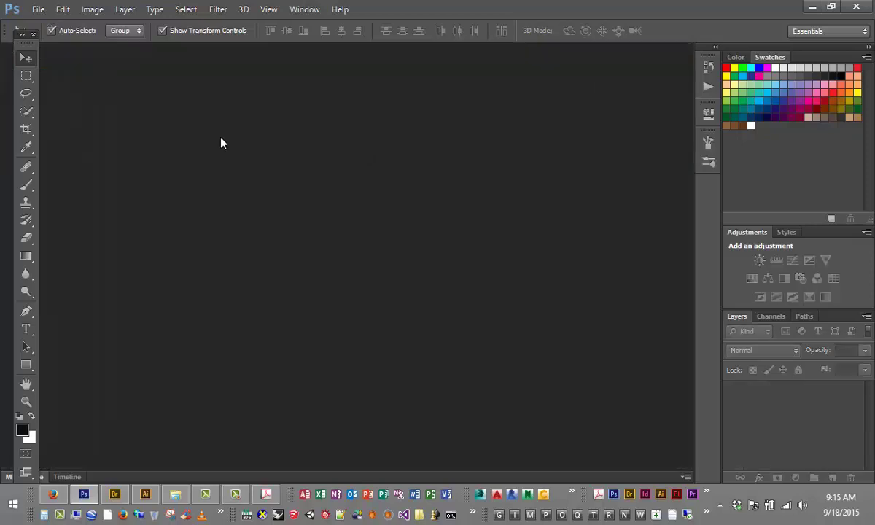
left_click(37, 10)
left_click(35, 25)
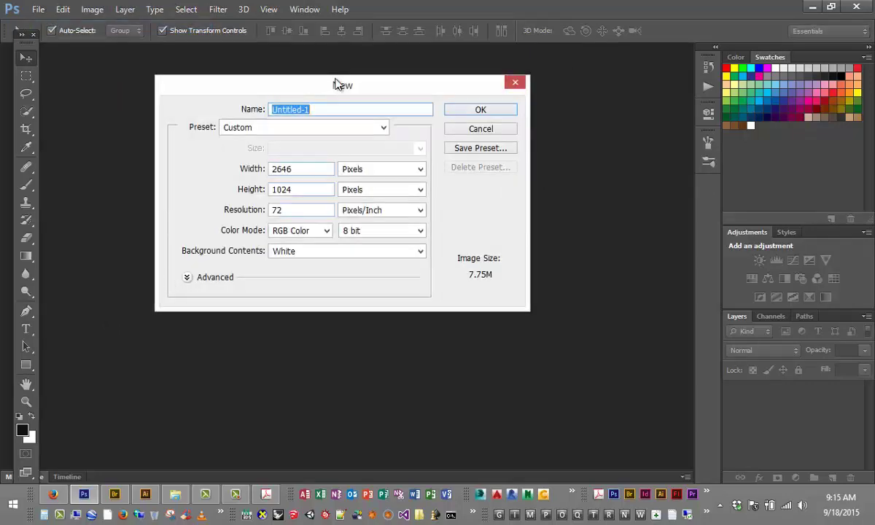
left_click_drag(347, 86, 321, 148)
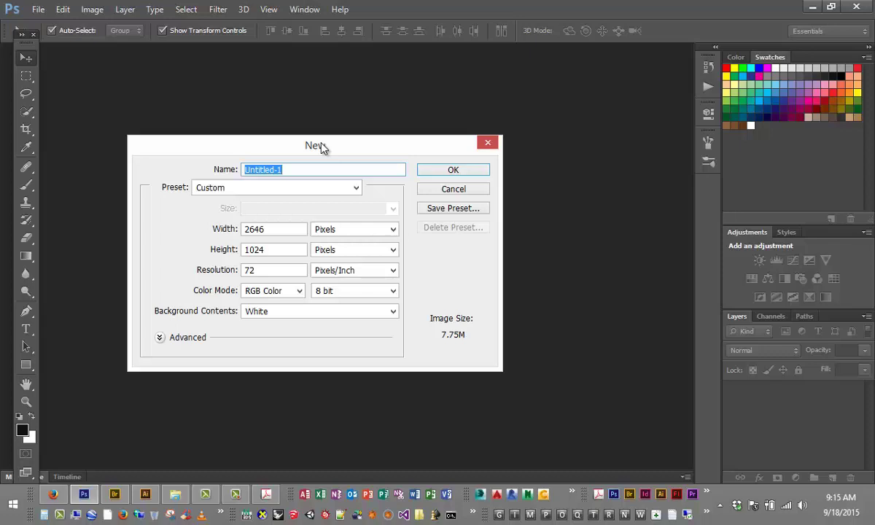
double_click(262, 270)
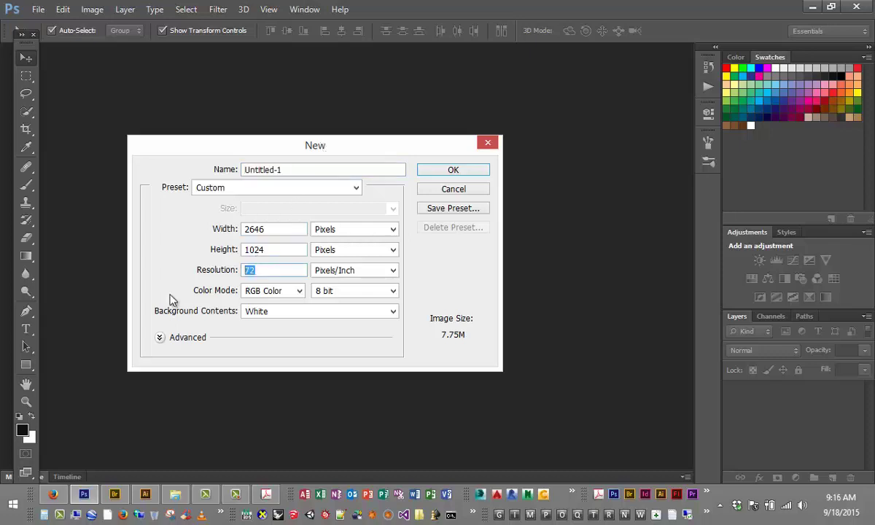
type("100")
Step: Create the canvas, then set Image Size resolution to 600 pixels/inch, giving 15876 × 6144 pixels
left_click(453, 171)
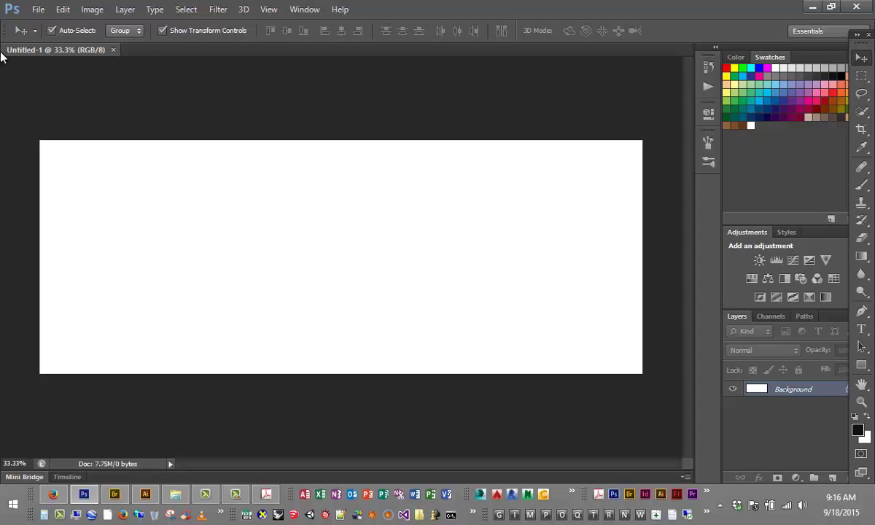
left_click(88, 10)
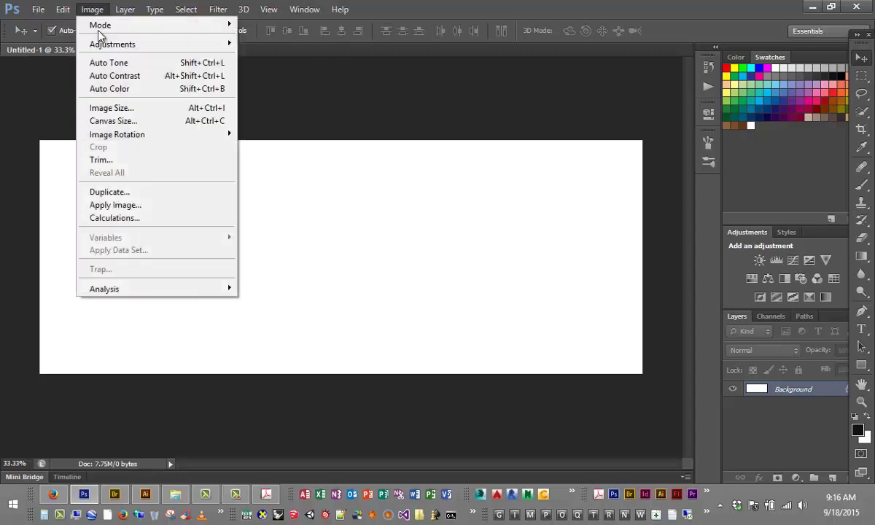
left_click(112, 108)
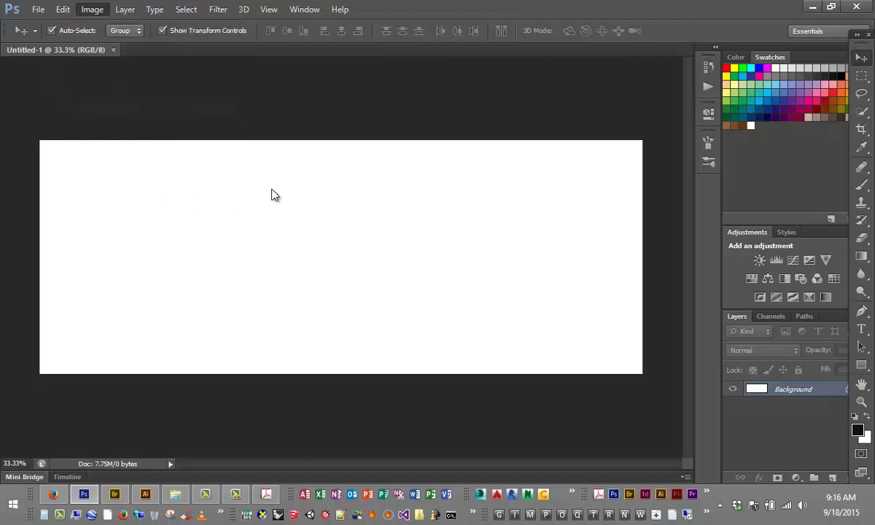
left_click_drag(326, 142, 299, 131)
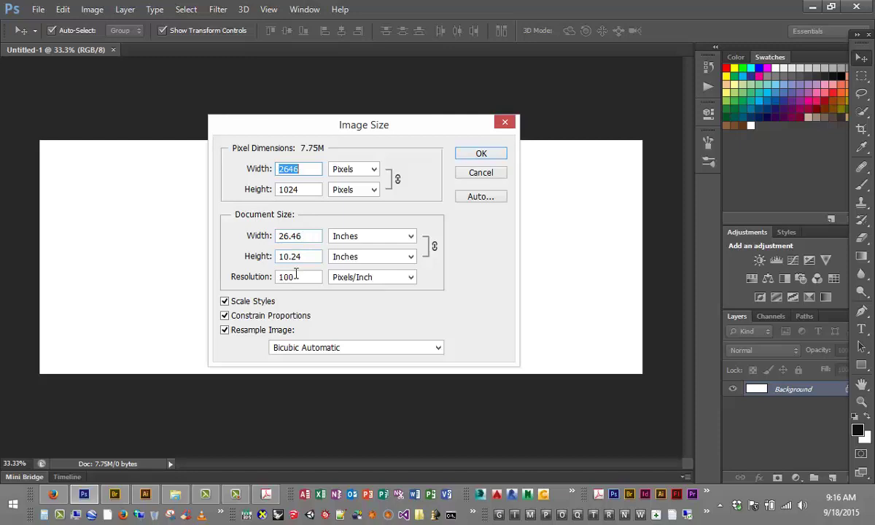
left_click_drag(296, 277, 268, 275)
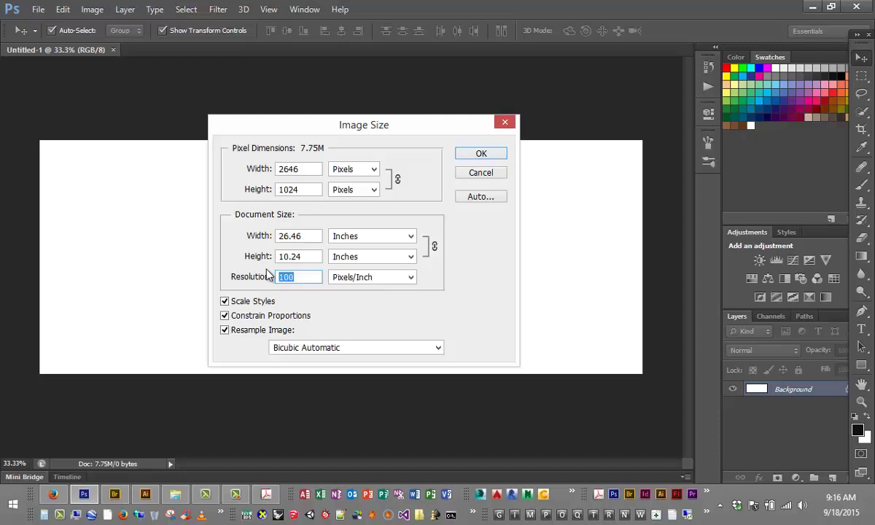
key("BackSpace")
type("600")
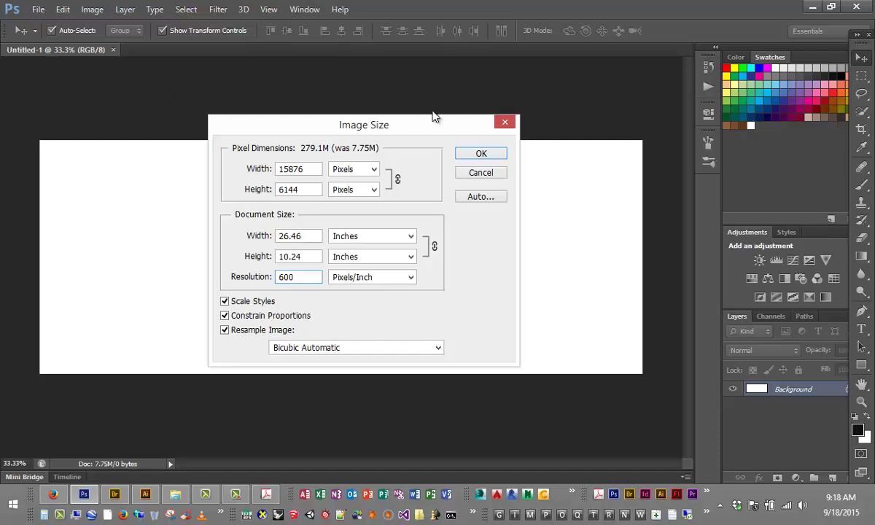
Step: Cancel the Image Size change and choose the Polygon Tool from the shape tools
left_click(503, 126)
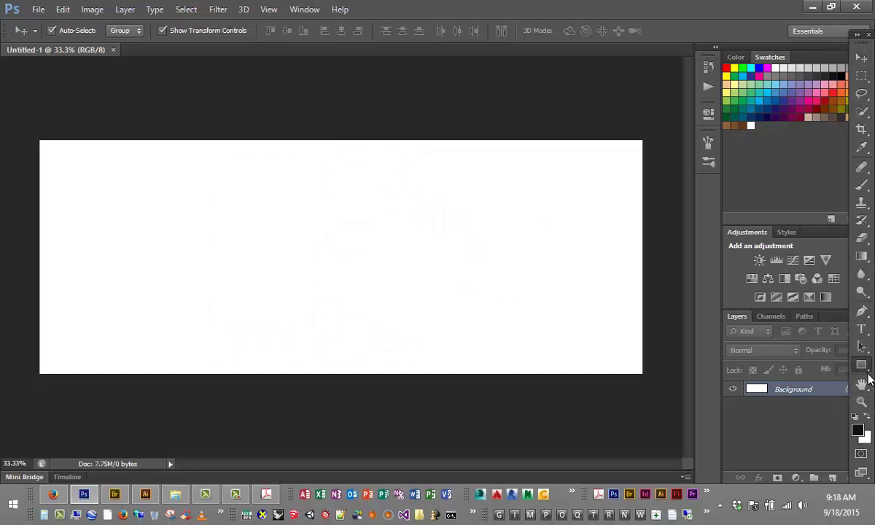
left_click(867, 370)
left_click_drag(869, 377, 795, 401)
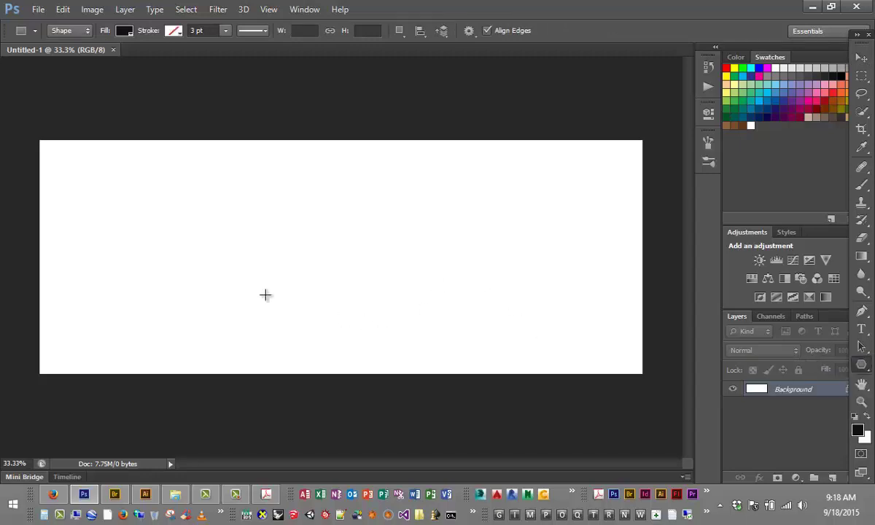
Step: Draw a large black five-sided polygon at the lower left of the canvas
left_click(285, 292)
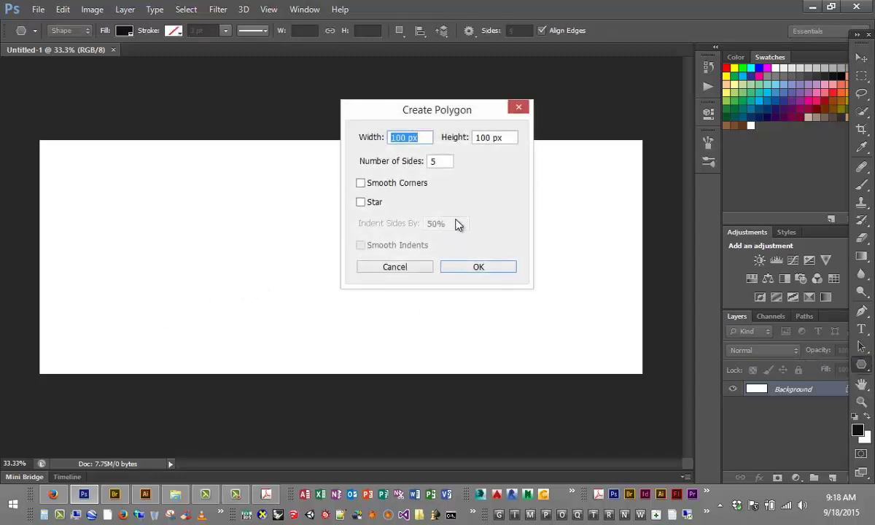
left_click(472, 266)
left_click_drag(215, 316, 219, 222)
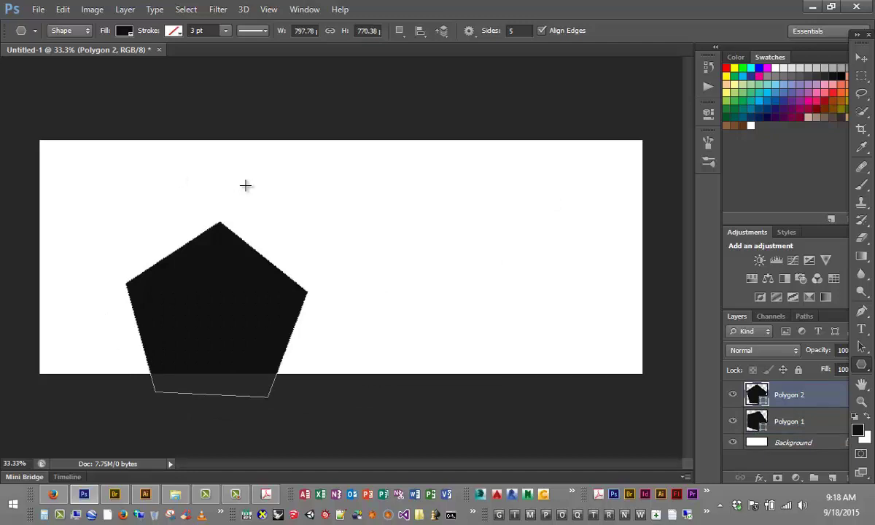
Step: Zoom to 400% on the pentagon's slanted edge to see its pixels, then zoom back out
key("ctrl+plus")
key("ctrl+plus")
key("ctrl+plus")
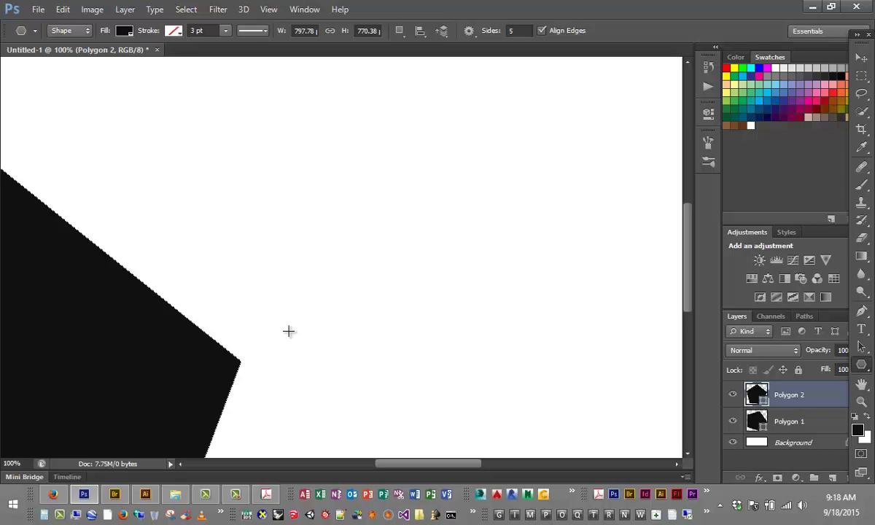
left_click_drag(390, 469, 344, 469)
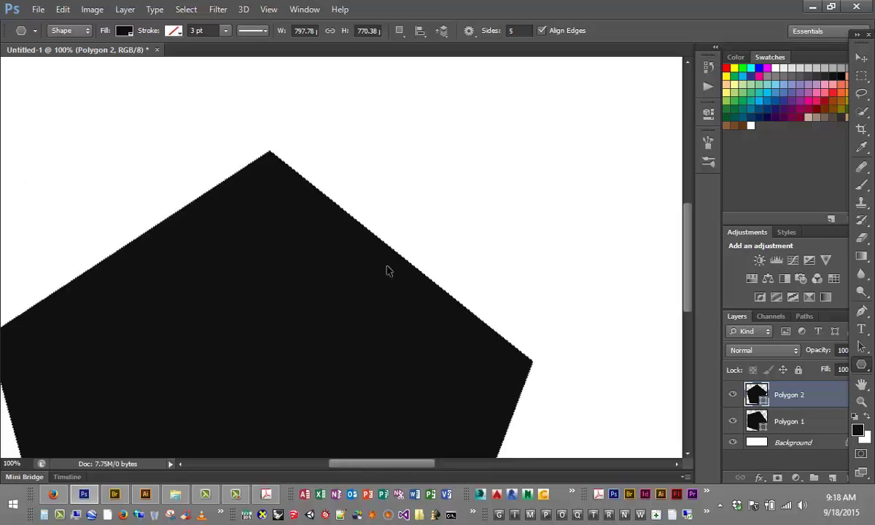
key("ctrl+plus")
key("ctrl+plus")
key("ctrl+plus")
scroll(506, 287, "up", 1)
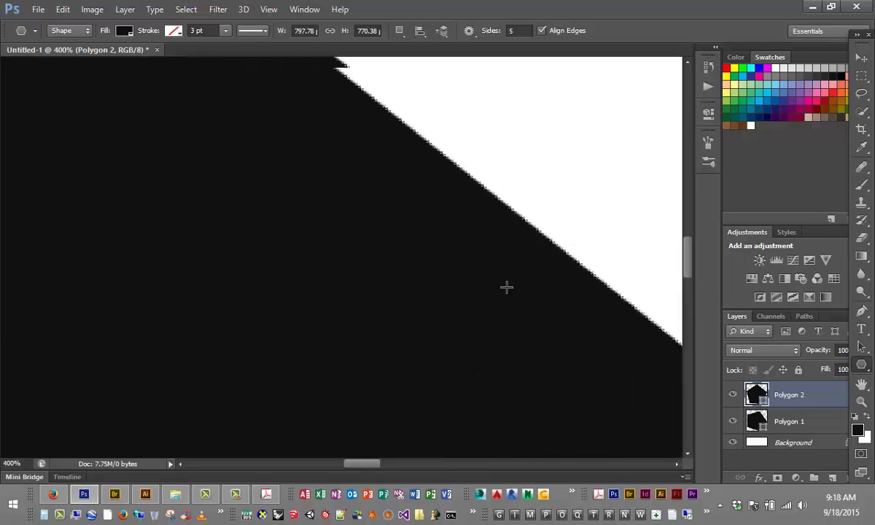
scroll(462, 227, "up", 1)
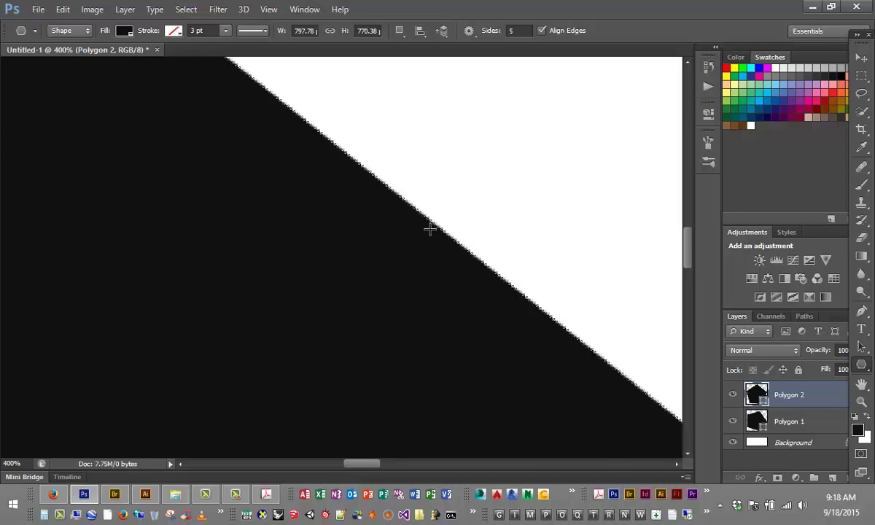
scroll(447, 234, "down", 2)
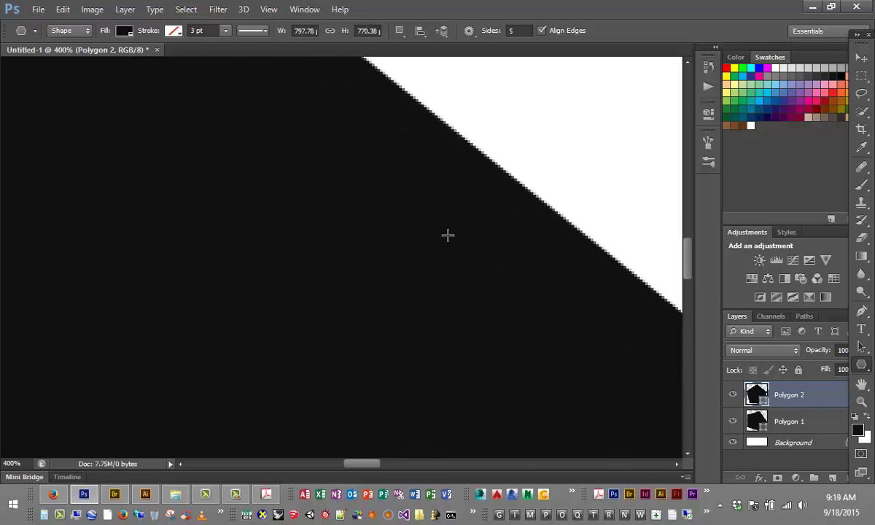
key("ctrl+minus")
key("ctrl+minus")
key("ctrl+minus")
key("ctrl+minus")
key("ctrl+minus")
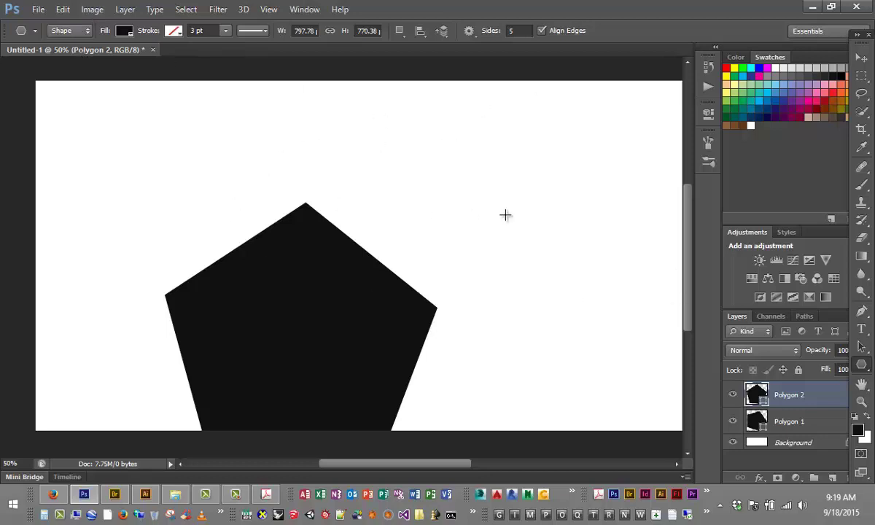
Step: Minimize Photoshop to reveal the PDF figure, then bring Illustrator to the front
left_click(815, 7)
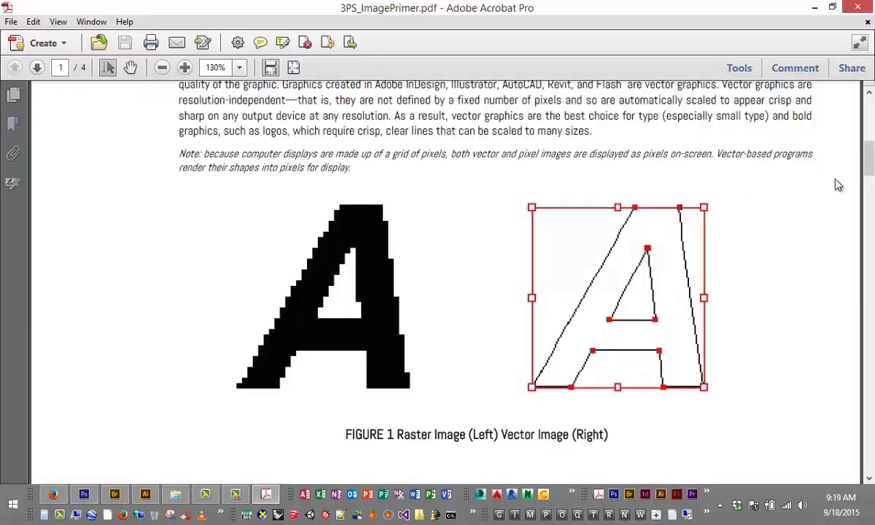
left_click(147, 495)
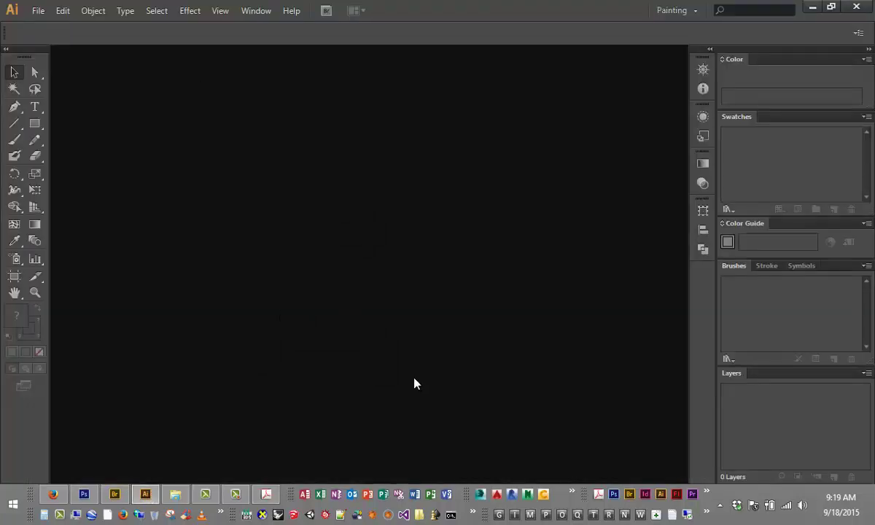
Step: Create a new Letter-size Illustrator document with units set to inches
left_click(36, 11)
left_click(55, 28)
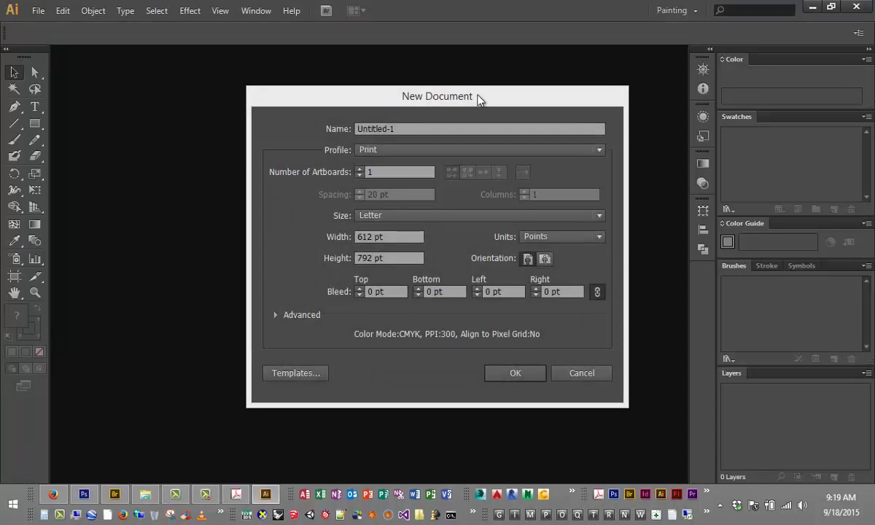
left_click_drag(424, 97, 288, 102)
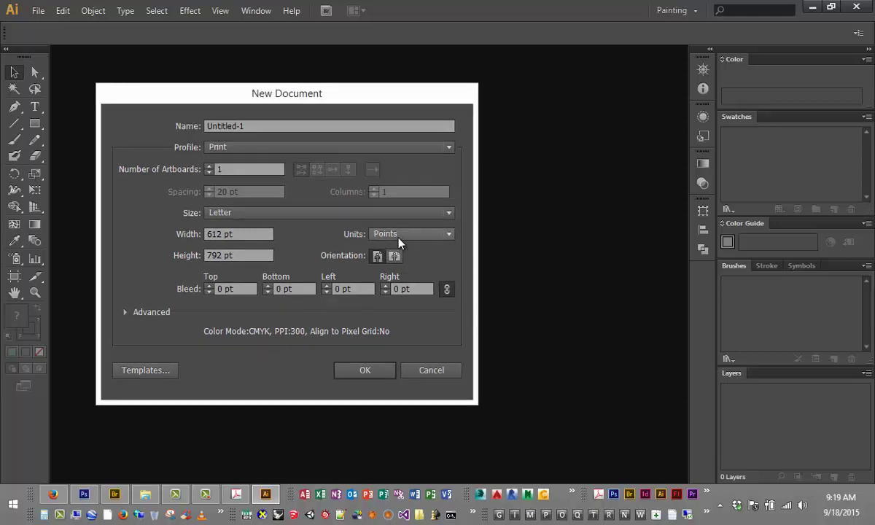
left_click(400, 243)
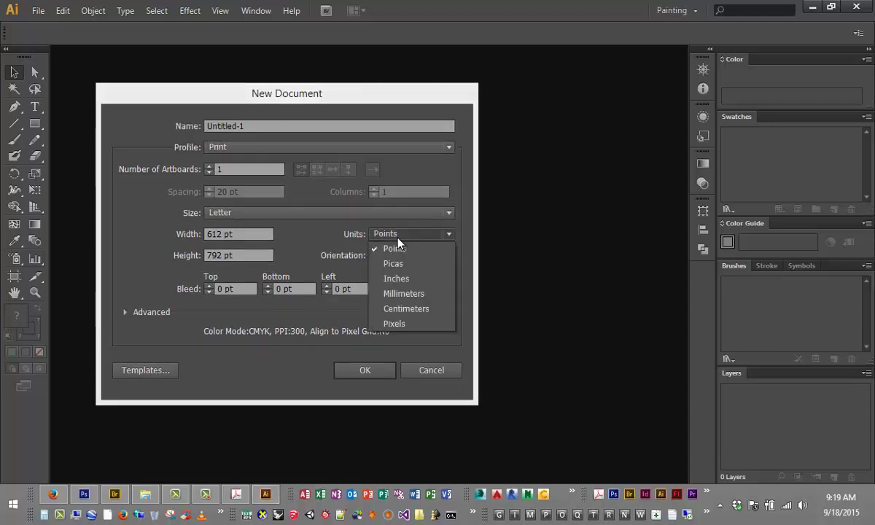
left_click(397, 279)
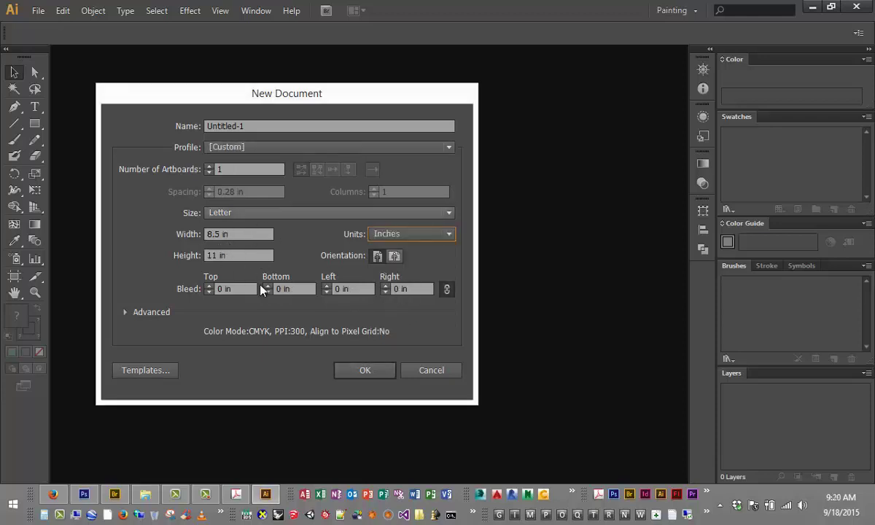
left_click(343, 371)
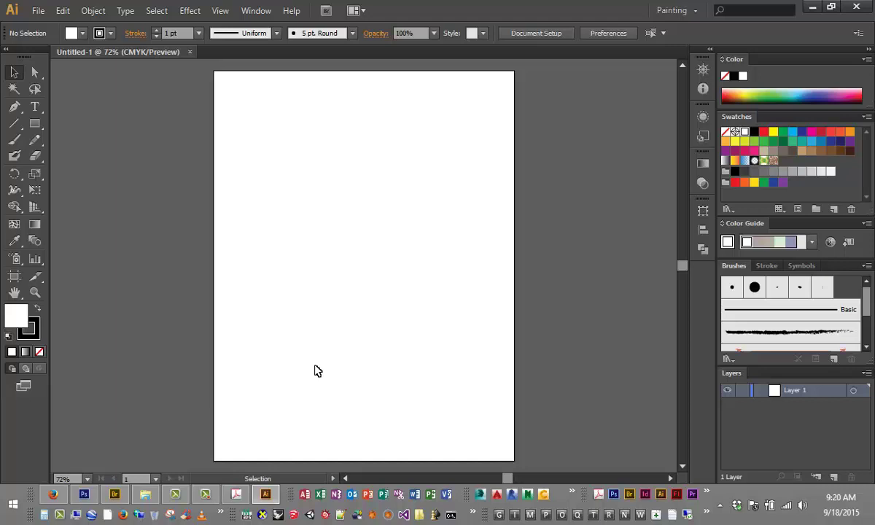
Step: Draw a rectangle near the page's top-left and give it a 5 pt stroke
left_click(34, 123)
left_click_drag(244, 112, 397, 194)
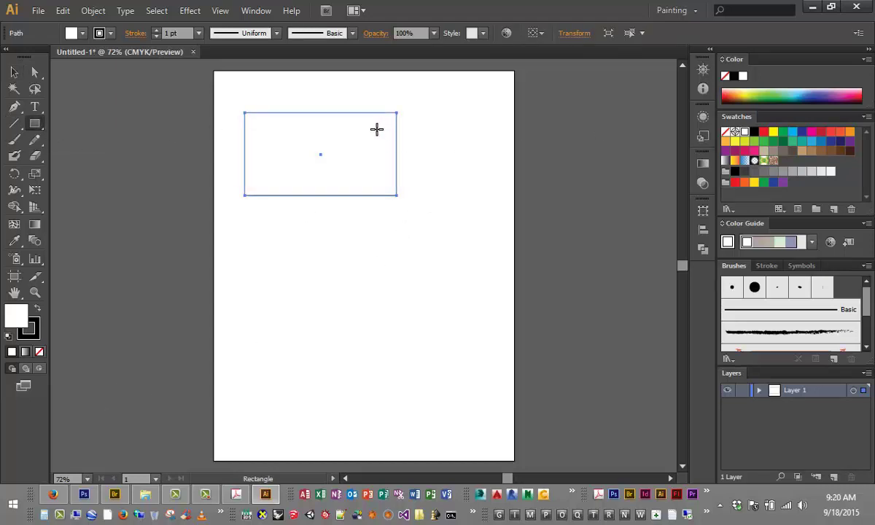
left_click(198, 33)
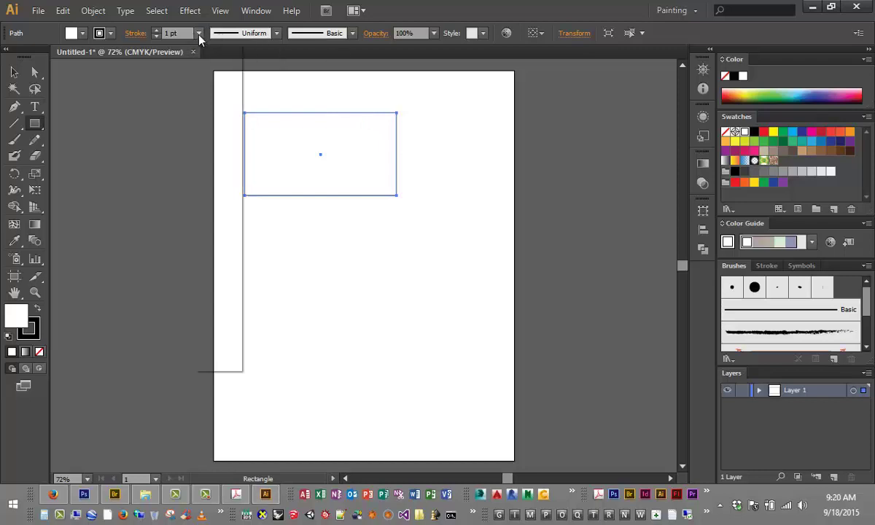
left_click(213, 152)
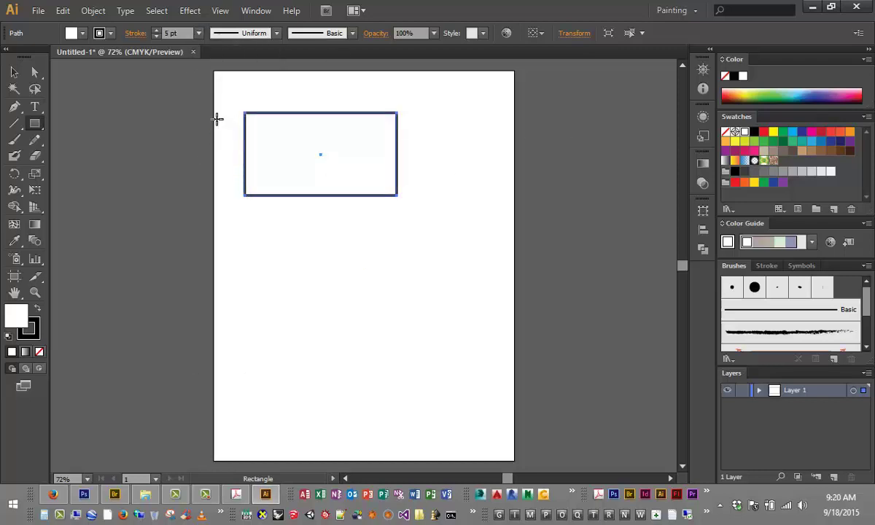
Step: Reselect the rectangle with the Selection tool and fill it red from the swatches
left_click(14, 73)
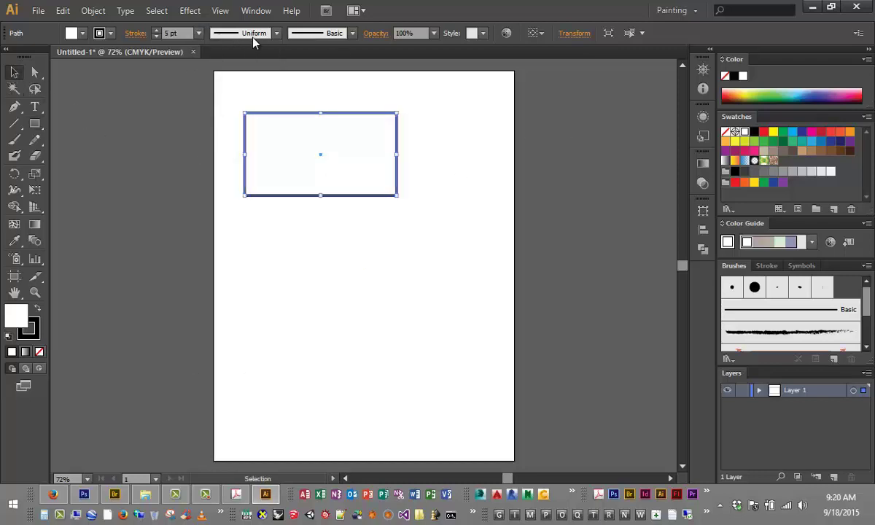
left_click(301, 99)
left_click(304, 115)
left_click(764, 133)
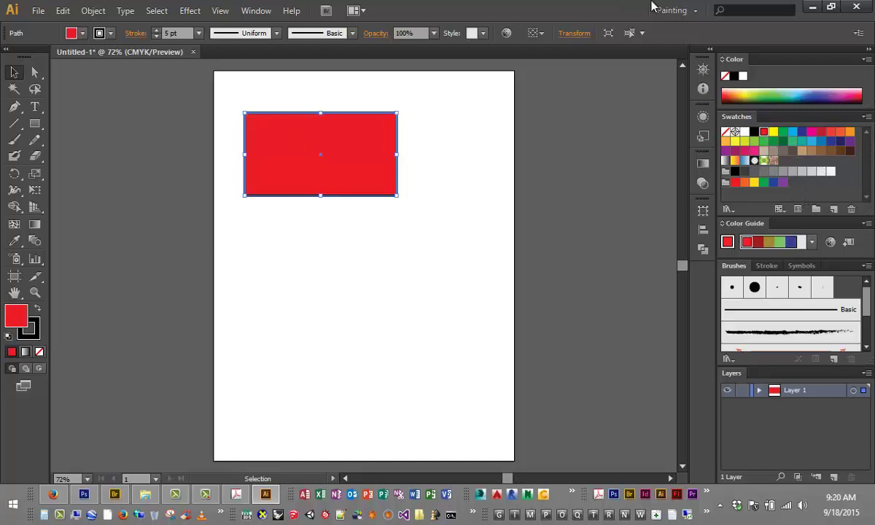
Step: Draw a closed four-sided outline of straight line segments below the red rectangle
left_click(15, 124)
left_click_drag(241, 362, 397, 377)
left_click_drag(396, 377, 241, 362)
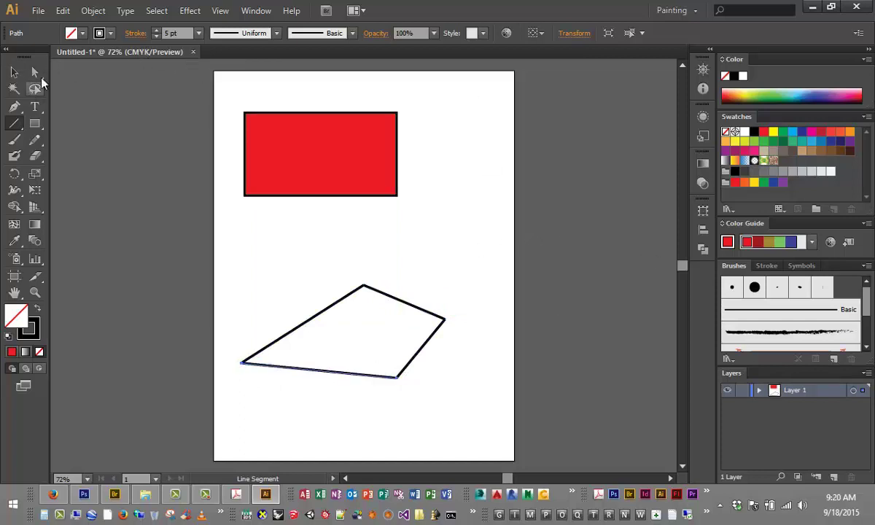
left_click_drag(35, 71, 102, 122)
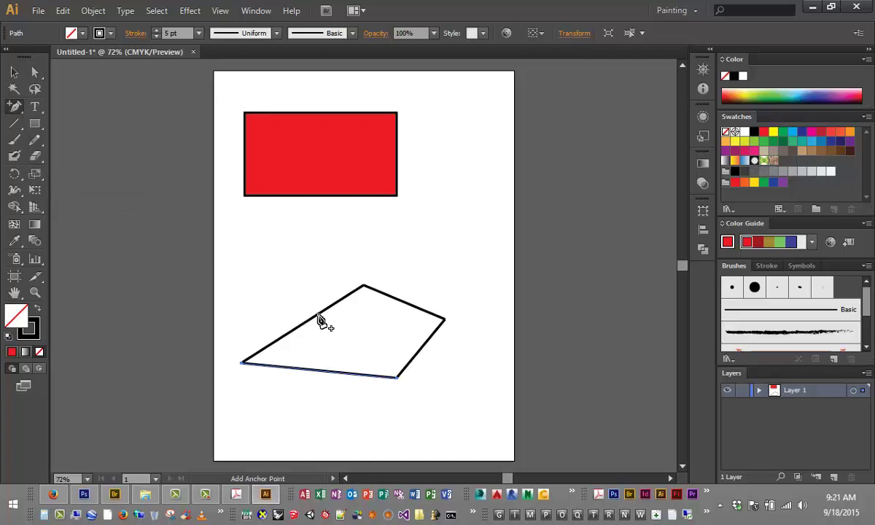
Step: Add an anchor point on the outline's upper-left side and pull it out to form a pentagon
left_click(319, 316)
left_click(311, 307)
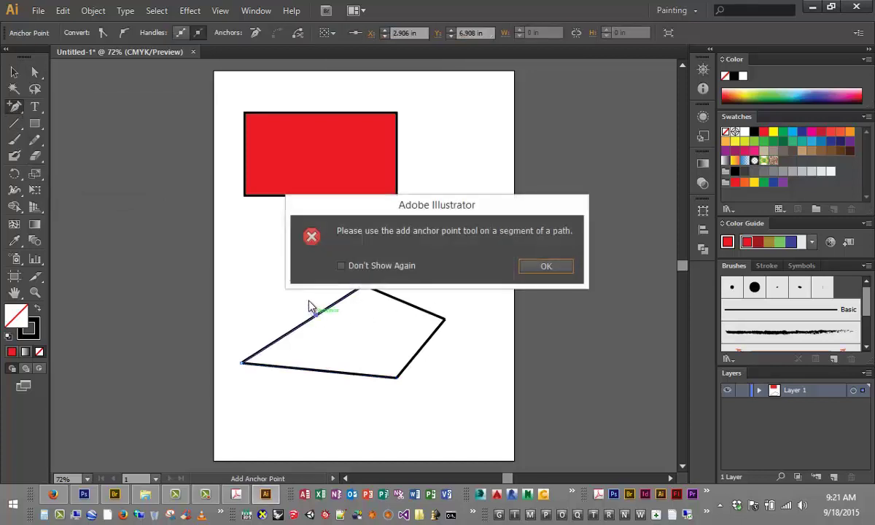
left_click(539, 267)
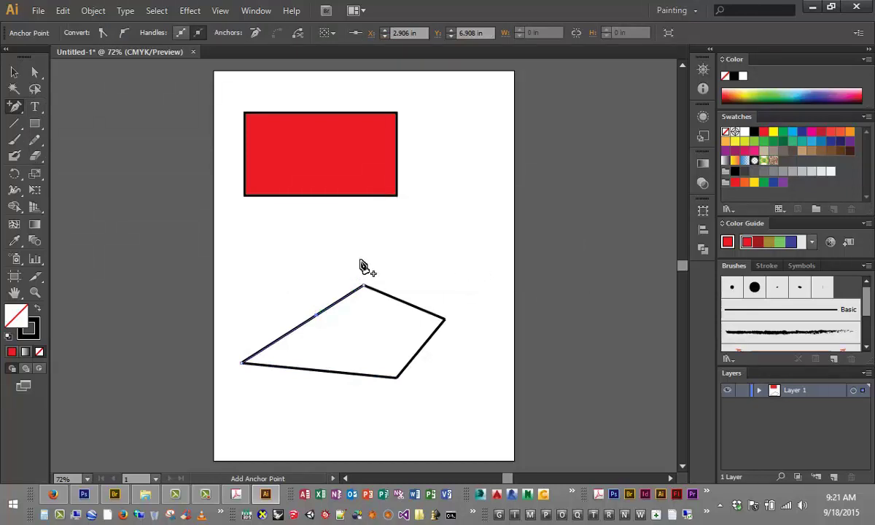
left_click(34, 71)
left_click_drag(314, 317, 296, 298)
left_click(339, 295)
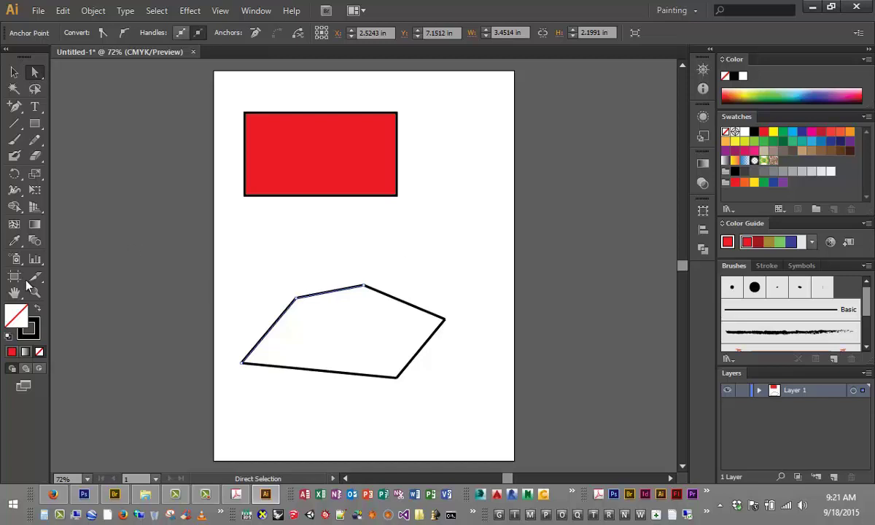
Step: Draw a quarter-circle arc just above the pentagon's right-hand corner with the Arc Tool
left_click(20, 128)
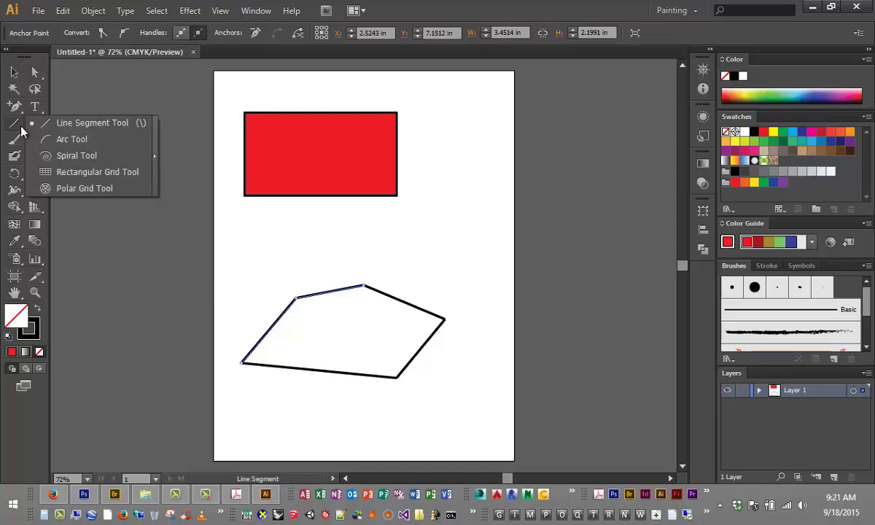
left_click(70, 144)
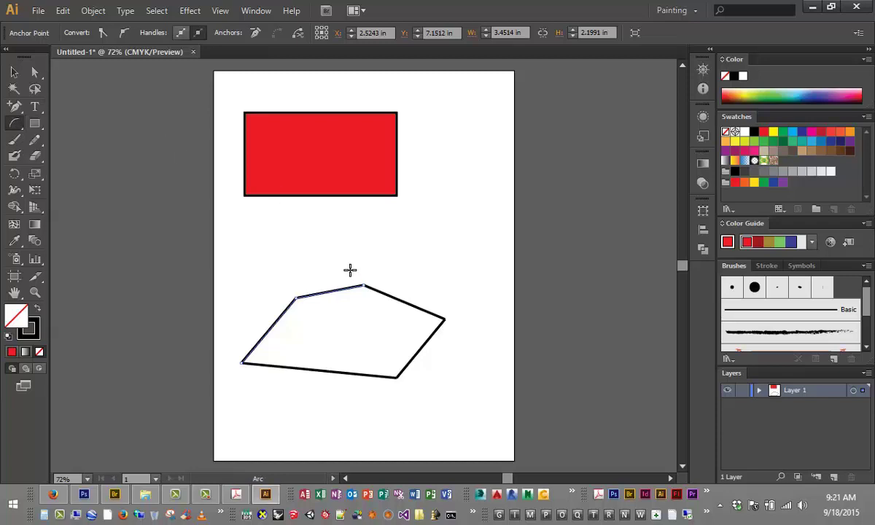
left_click_drag(349, 270, 426, 303)
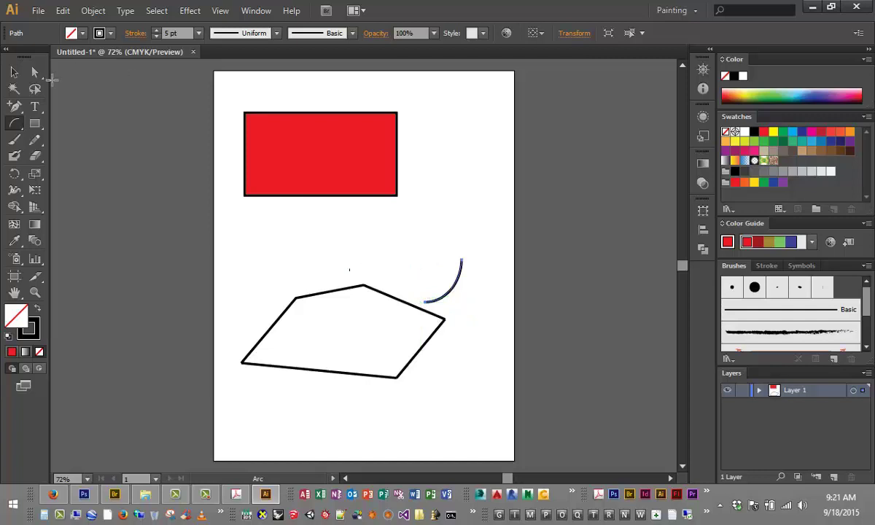
Step: Nudge the arc slightly higher and add an anchor point partway along it
left_click(34, 72)
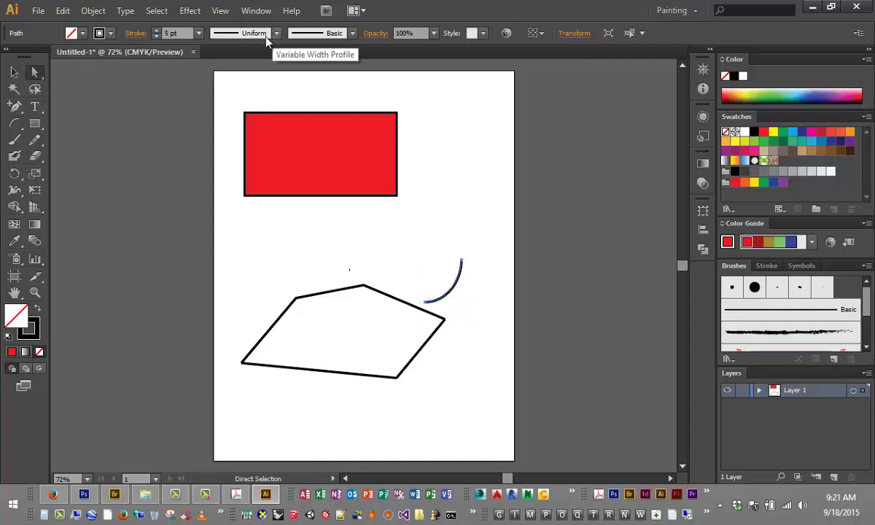
left_click_drag(34, 72, 66, 87)
scroll(466, 343, "up", 2)
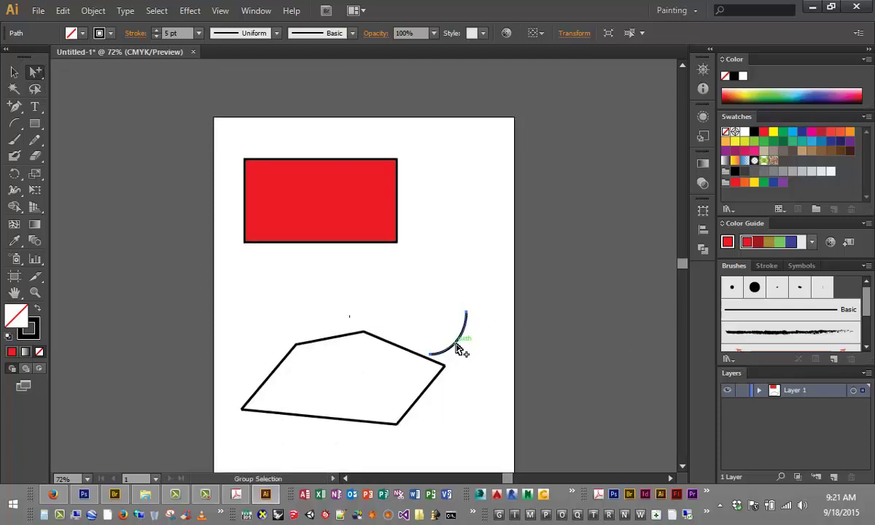
left_click_drag(459, 343, 438, 320)
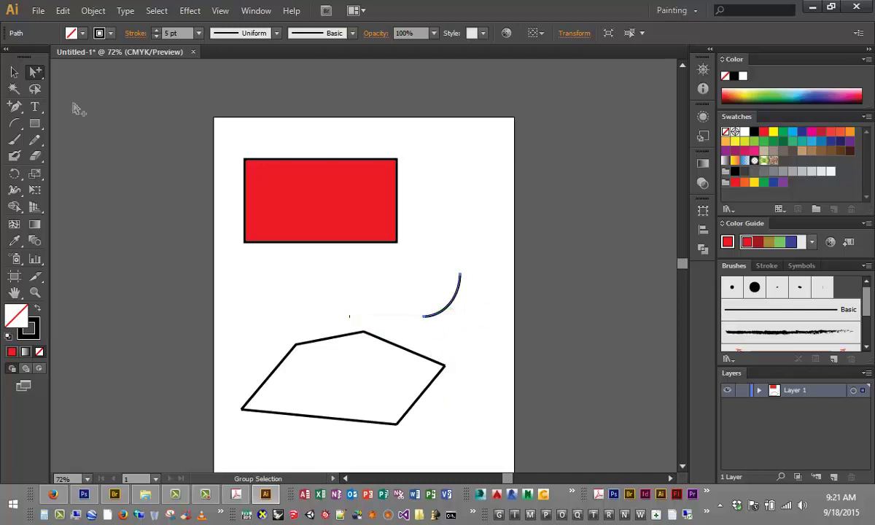
left_click_drag(20, 114, 51, 123)
left_click(442, 318)
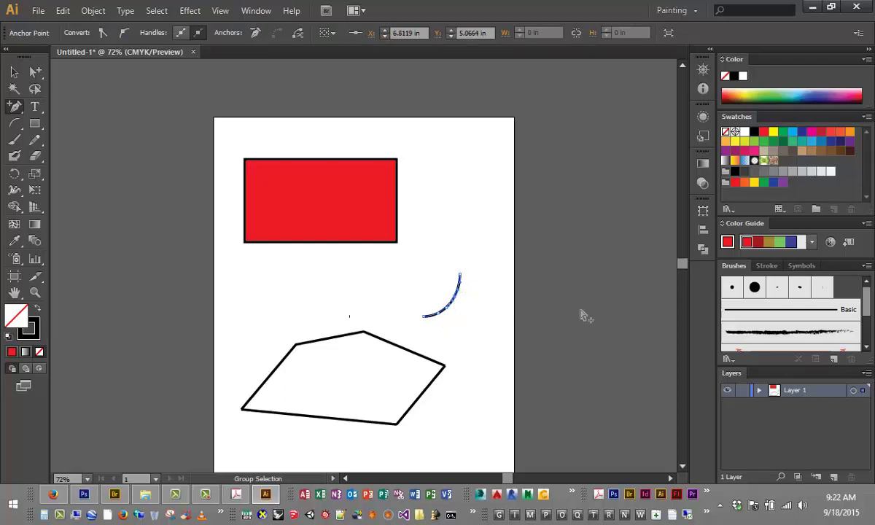
Step: Zoom to 300% on the arc and dismiss the anchor-point warning
key("ctrl+plus")
key("ctrl+plus")
key("ctrl+plus")
key("ctrl+plus")
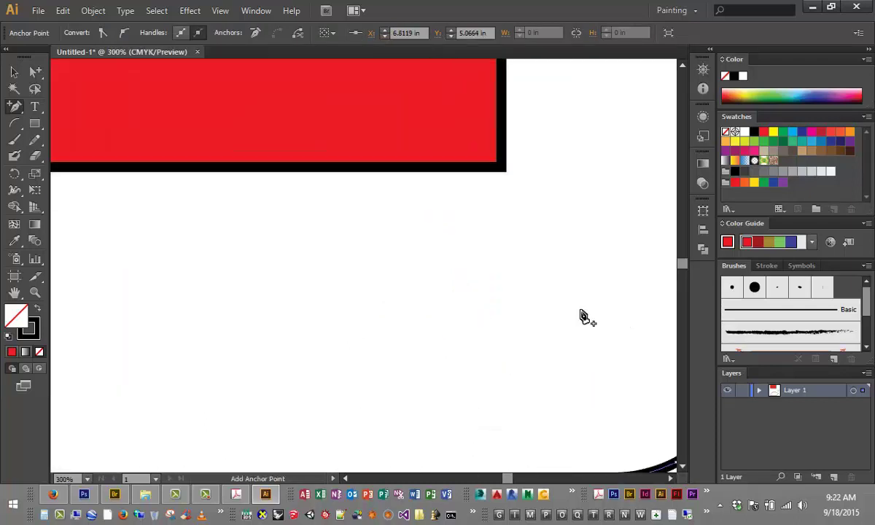
left_click_drag(666, 482, 667, 482)
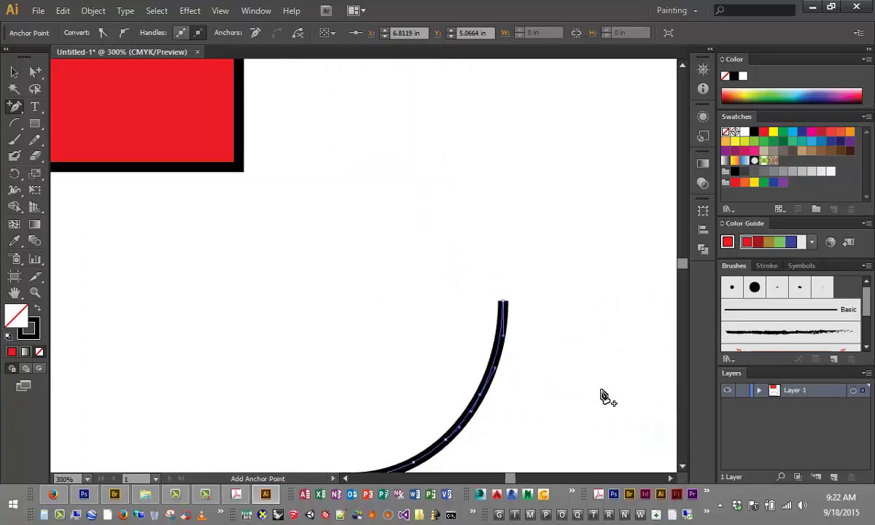
left_click(504, 337)
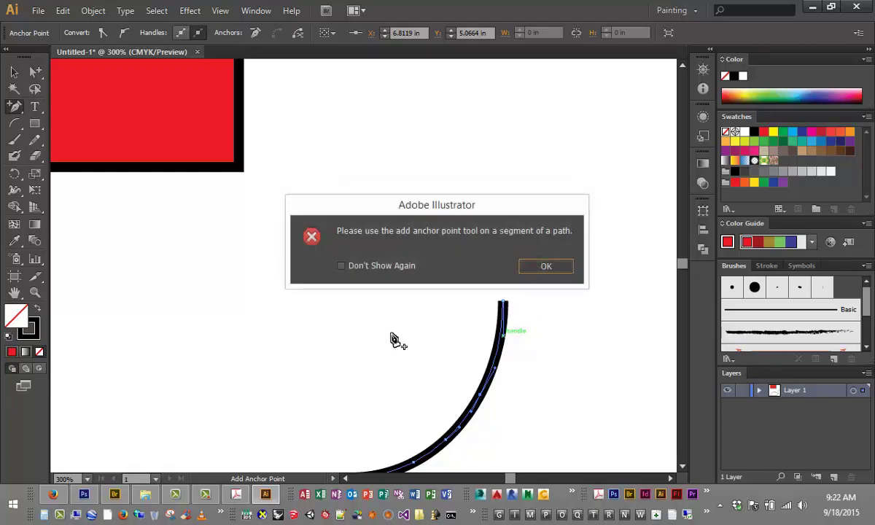
key("Return")
left_click(34, 72)
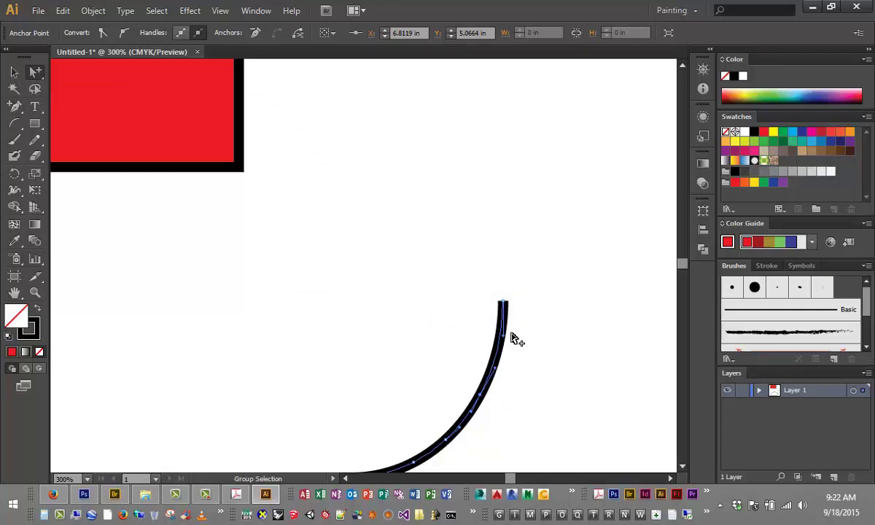
Step: Drag the arc's top handle, middle and lower segments to bend it into a wavy S-curve
left_click_drag(512, 332, 584, 351)
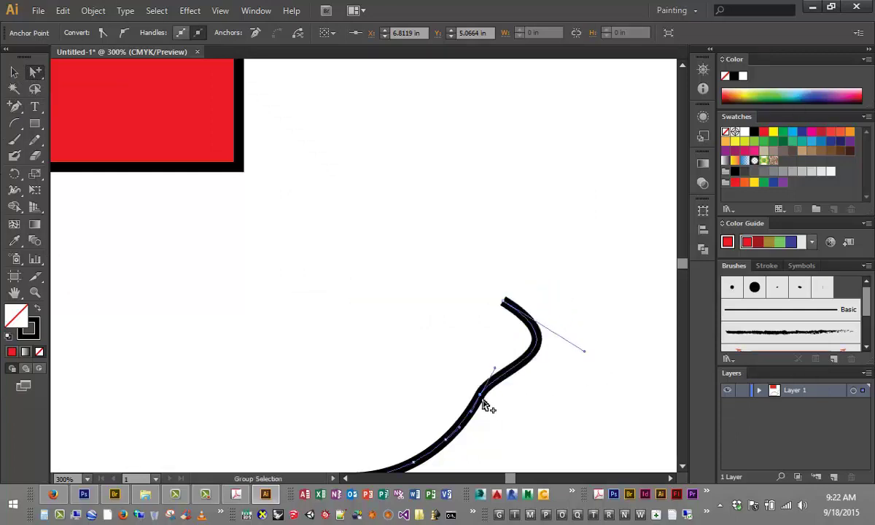
left_click_drag(498, 368, 522, 390)
mouse_move(464, 434)
left_mouse_down()
mouse_move(482, 439)
mouse_move(429, 397)
mouse_move(377, 334)
mouse_move(352, 381)
mouse_move(354, 400)
left_mouse_up()
scroll(496, 365, "down", 1)
Step: Deselect the wave and rectangle, then zoom in to 1600%
left_click(336, 260)
scroll(443, 310, "down", 2)
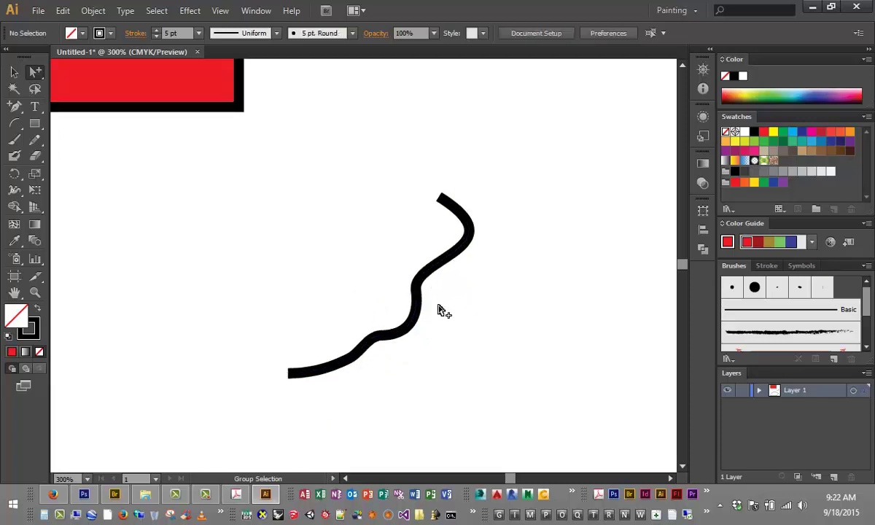
scroll(443, 310, "up", 3)
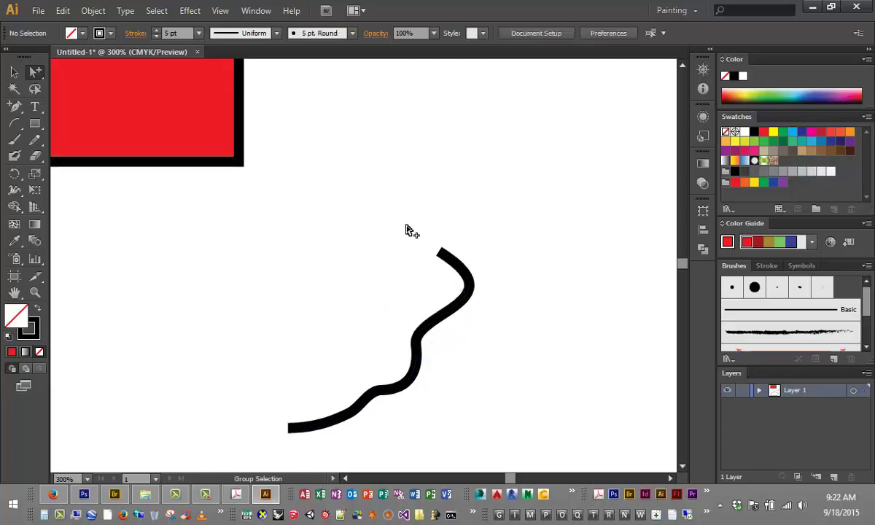
left_click(242, 128)
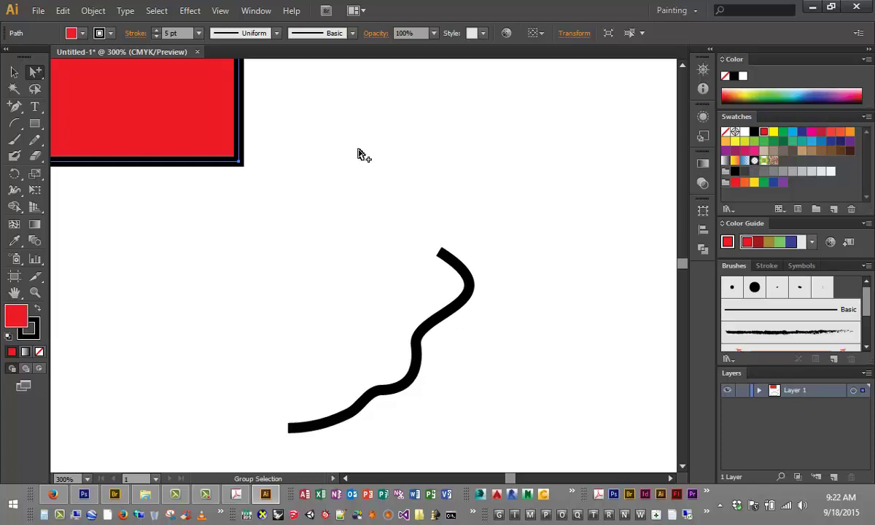
left_click(608, 312)
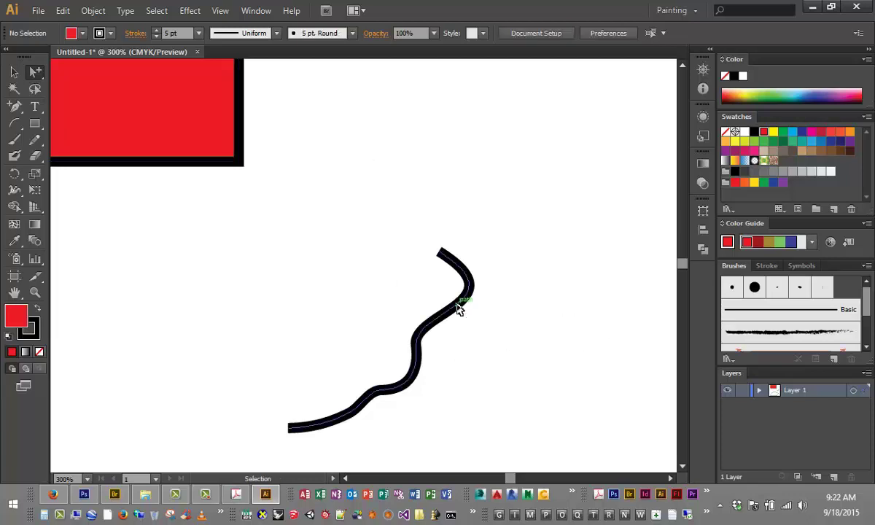
scroll(461, 309, "up", 5)
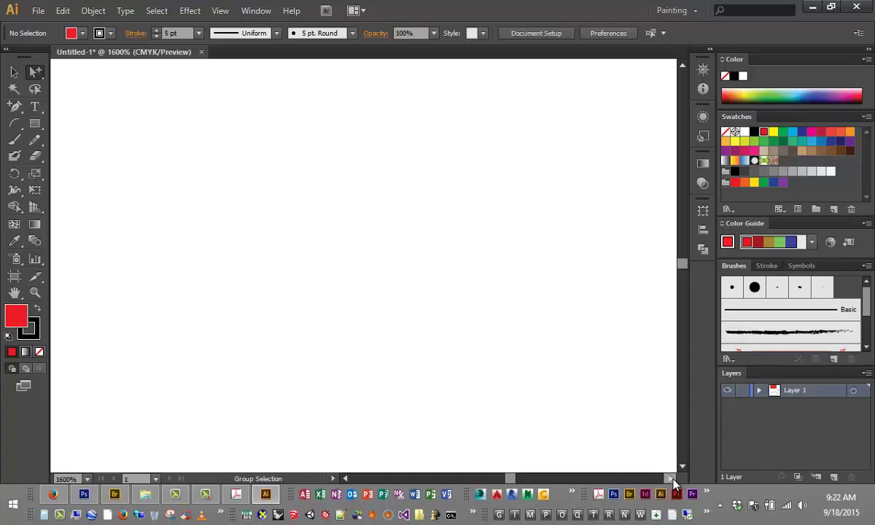
Step: Scroll the 1600% view right until the thick wave stroke appears with crisp edges
left_click(672, 479)
left_click_drag(671, 478, 671, 479)
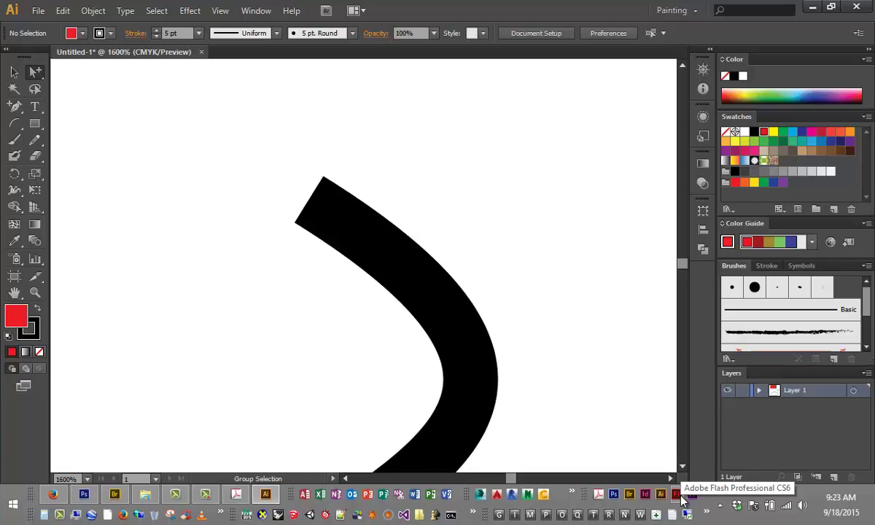
left_click(679, 497)
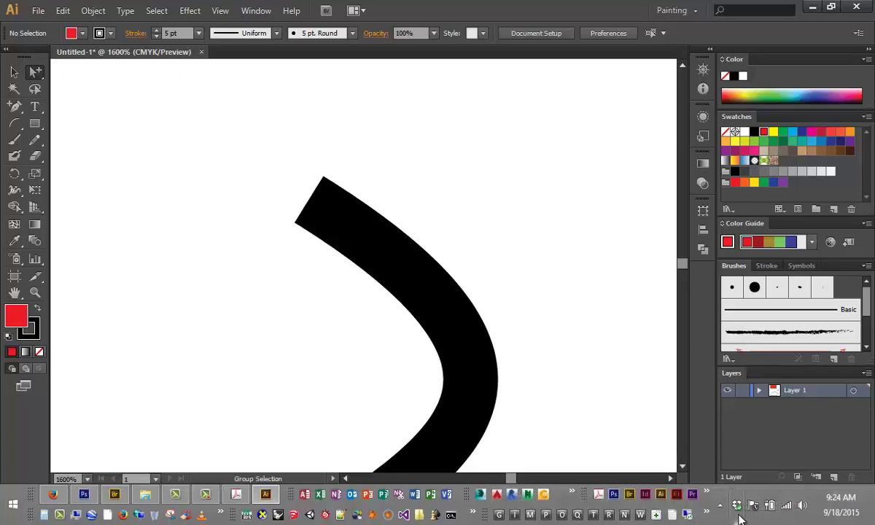
Step: Open Dropbox and browse to 3PS_Consultant > 040_2015_Columbia > DM-1 > Class 01 > Lecture
left_click(737, 505)
left_click(698, 465)
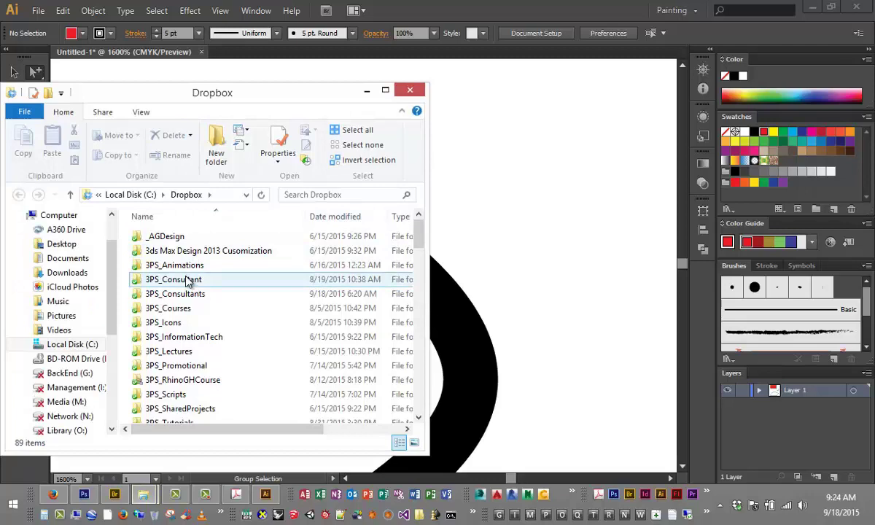
double_click(192, 280)
left_click_drag(230, 99, 332, 81)
double_click(281, 256)
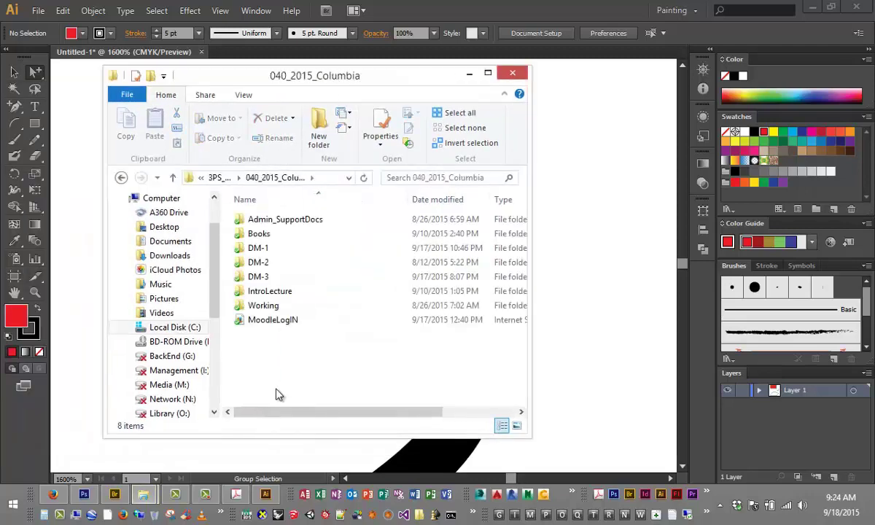
double_click(258, 249)
double_click(259, 239)
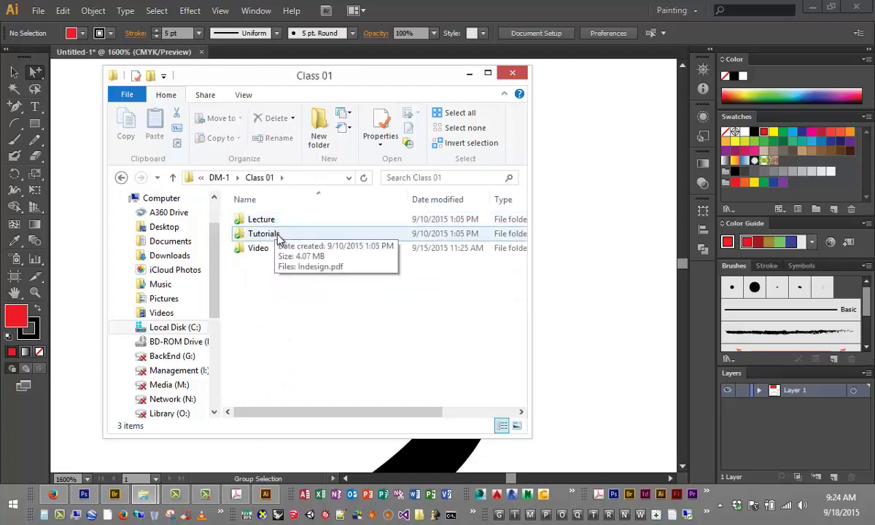
double_click(276, 235)
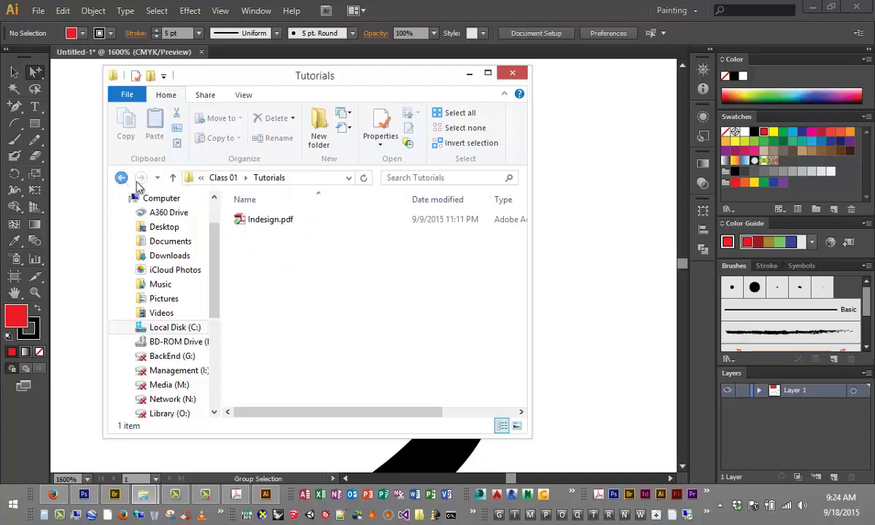
left_click(121, 178)
double_click(252, 220)
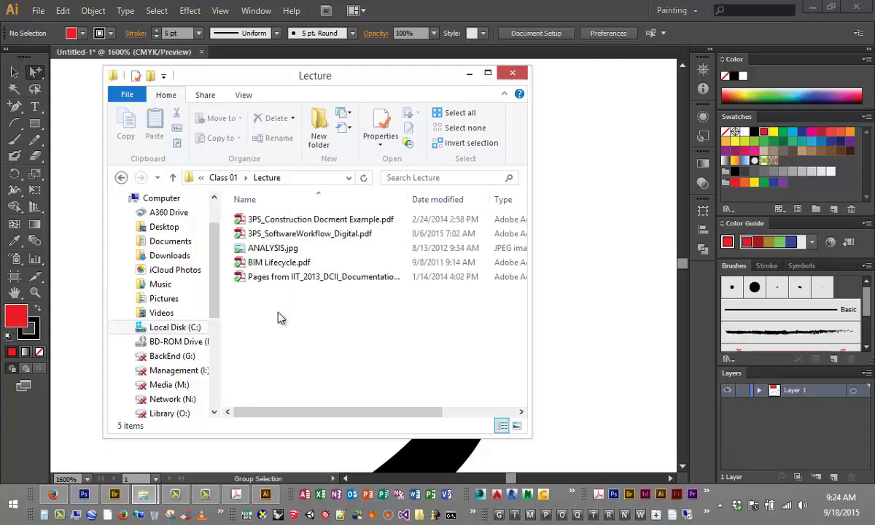